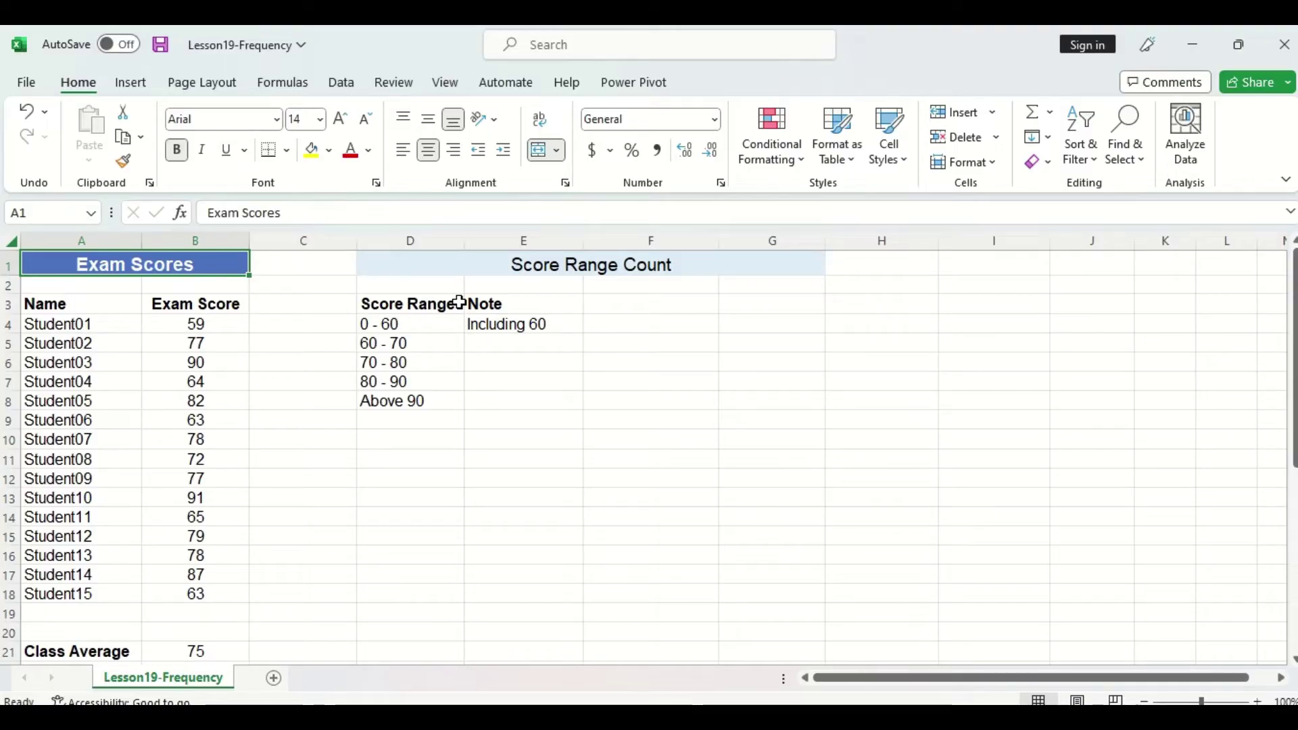
Paste the Upper Limit bins 60, 70, 80, 90 and an empty # of Students column at F3.
{"action": "key", "text": "ctrl+c"}
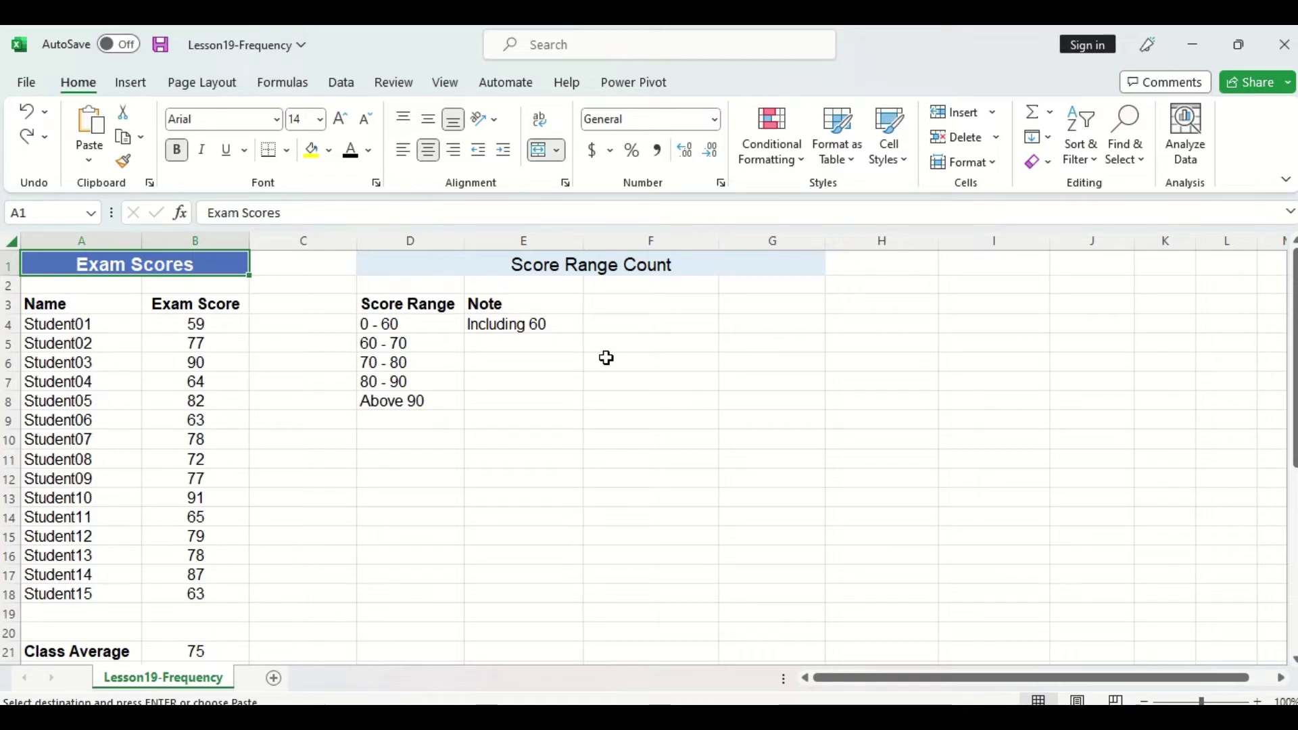
{"action": "left_click", "coordinate": [612, 306]}
{"action": "key", "text": "Return"}
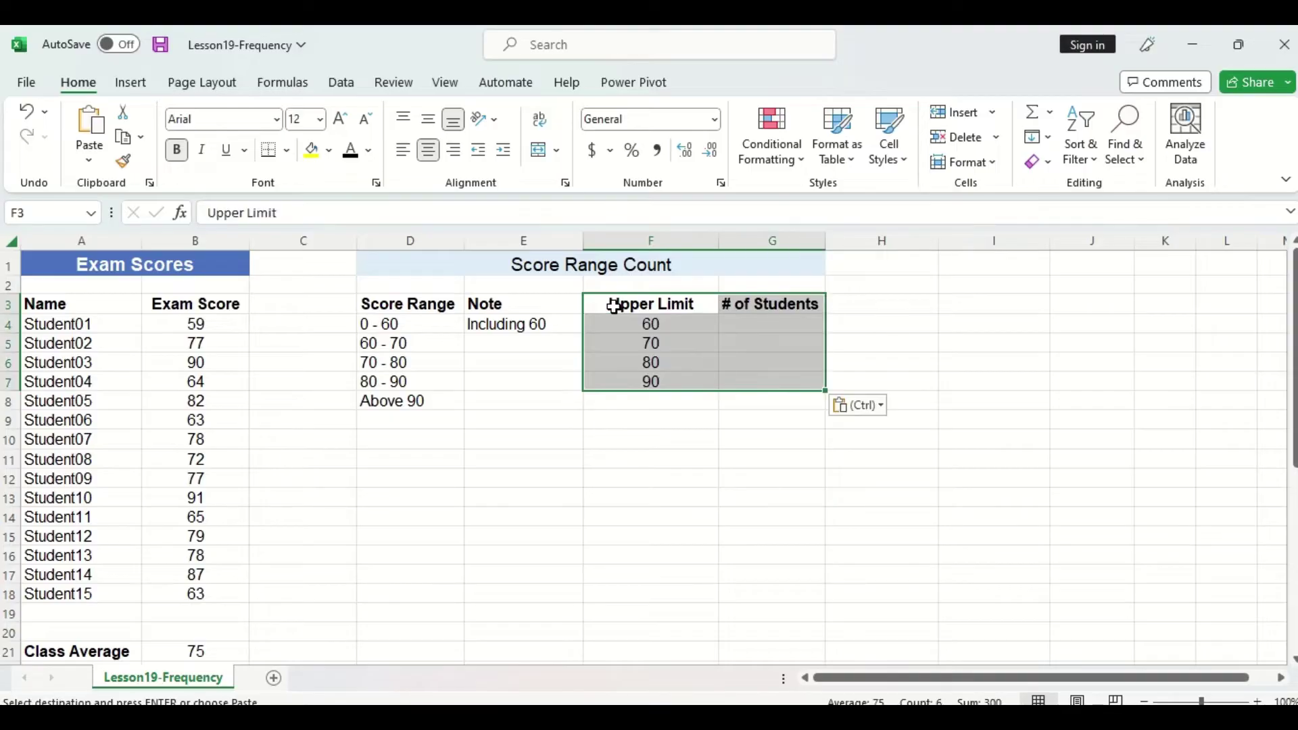
{"action": "left_click", "coordinate": [656, 399]}
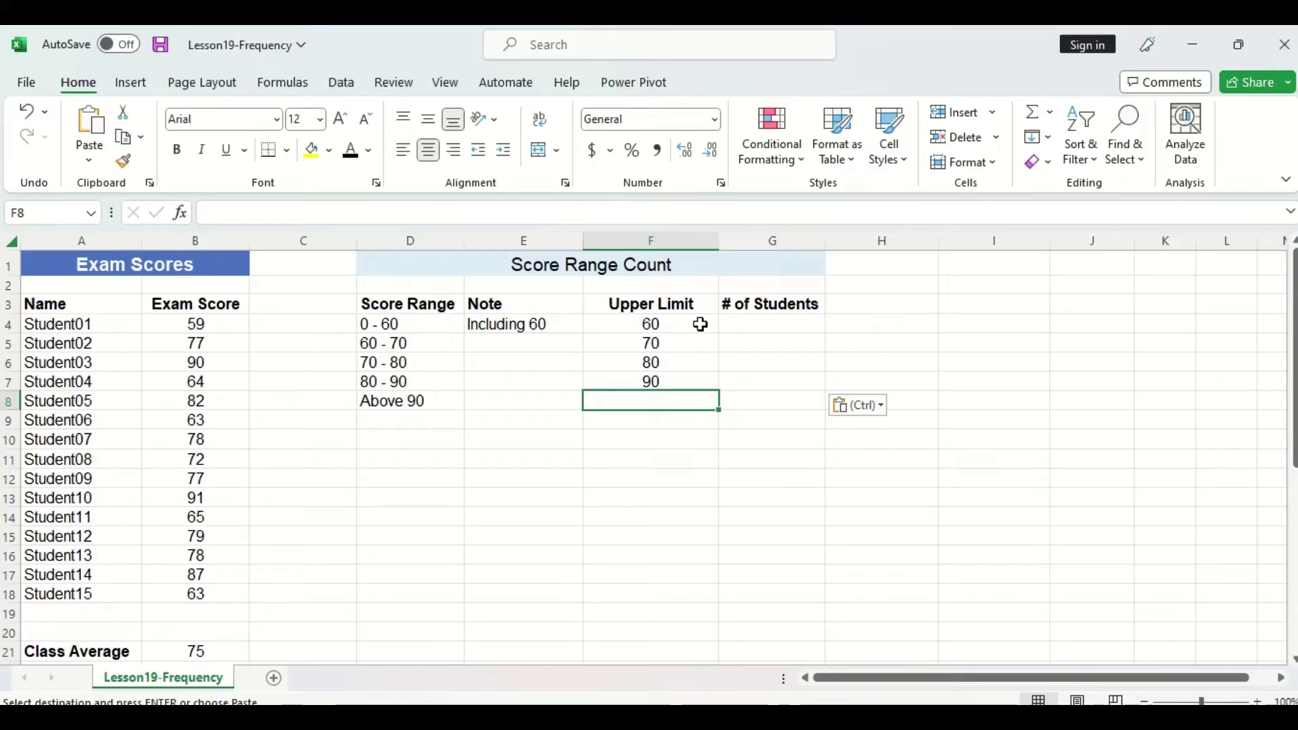
Enter =FREQUENCY(B4:B18,F4:F7) in G4 to get counts 1, 4, 6, 3, 1.
{"action": "left_click", "coordinate": [744, 329]}
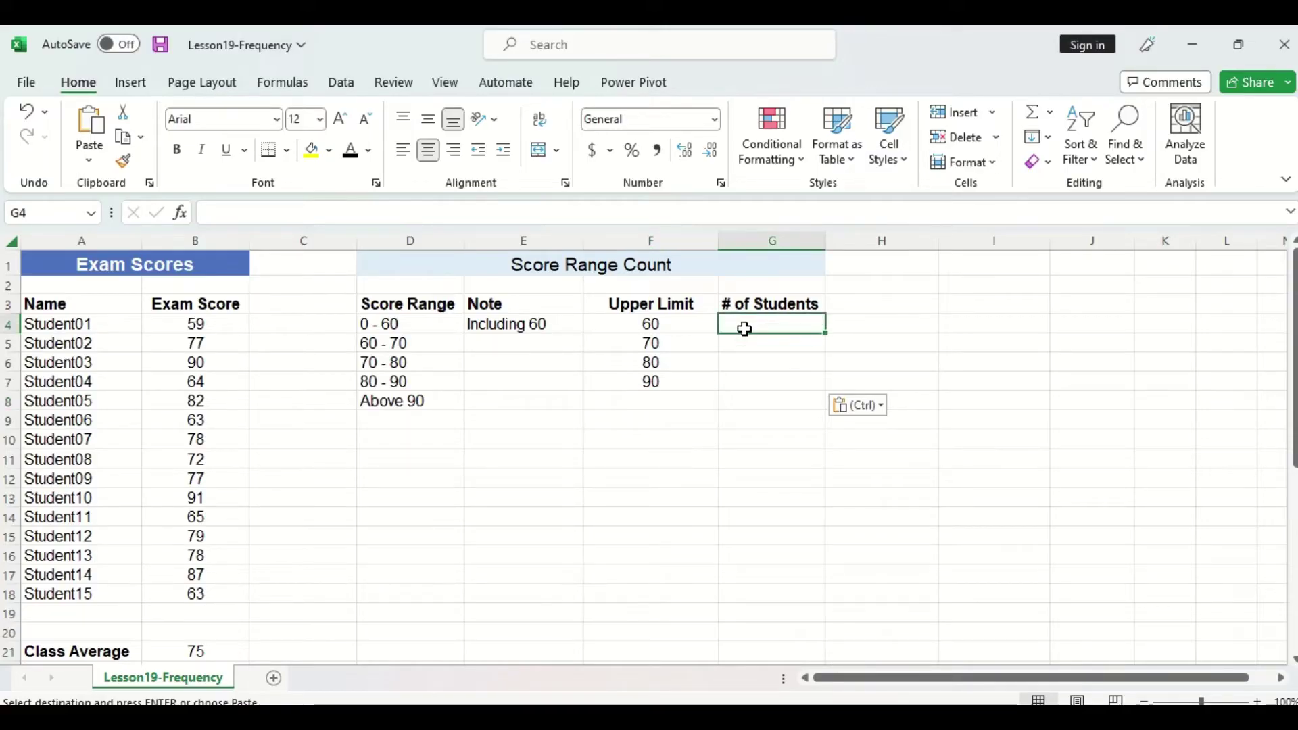
{"action": "type", "text": "=frequency"}
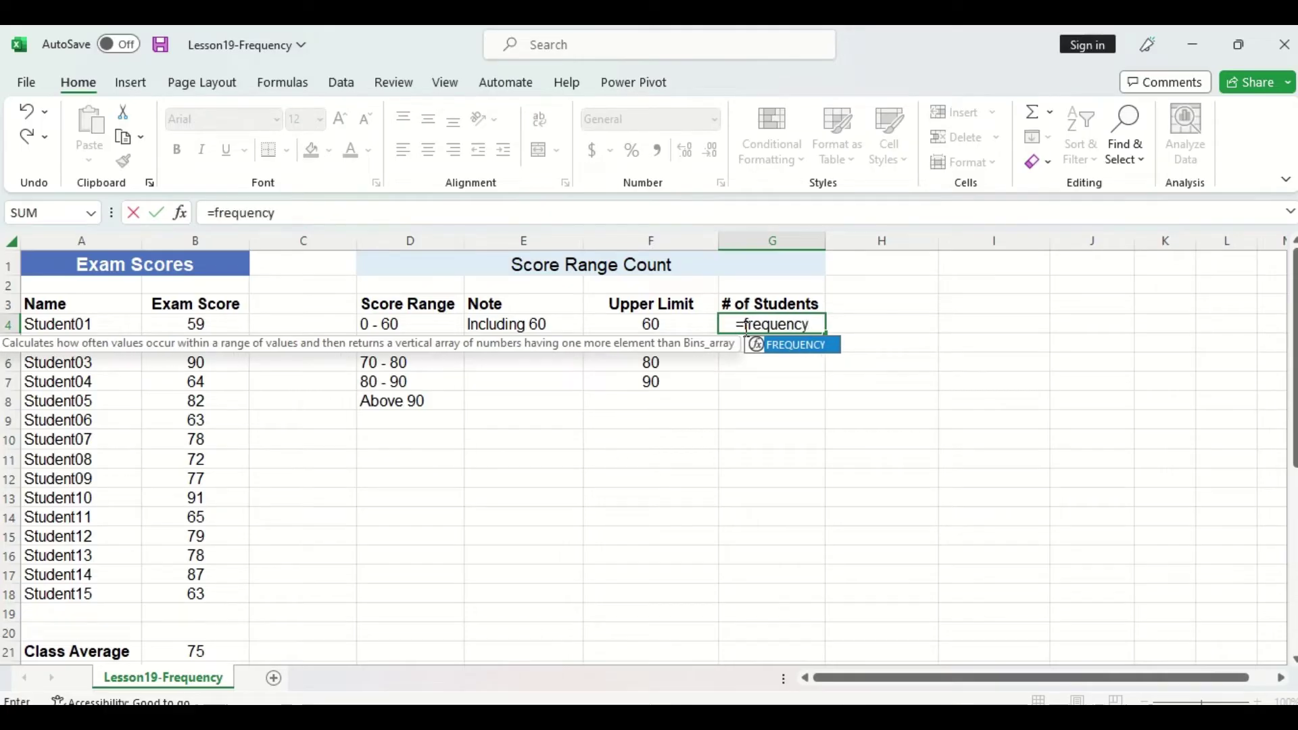
{"action": "double_click", "coordinate": [774, 344]}
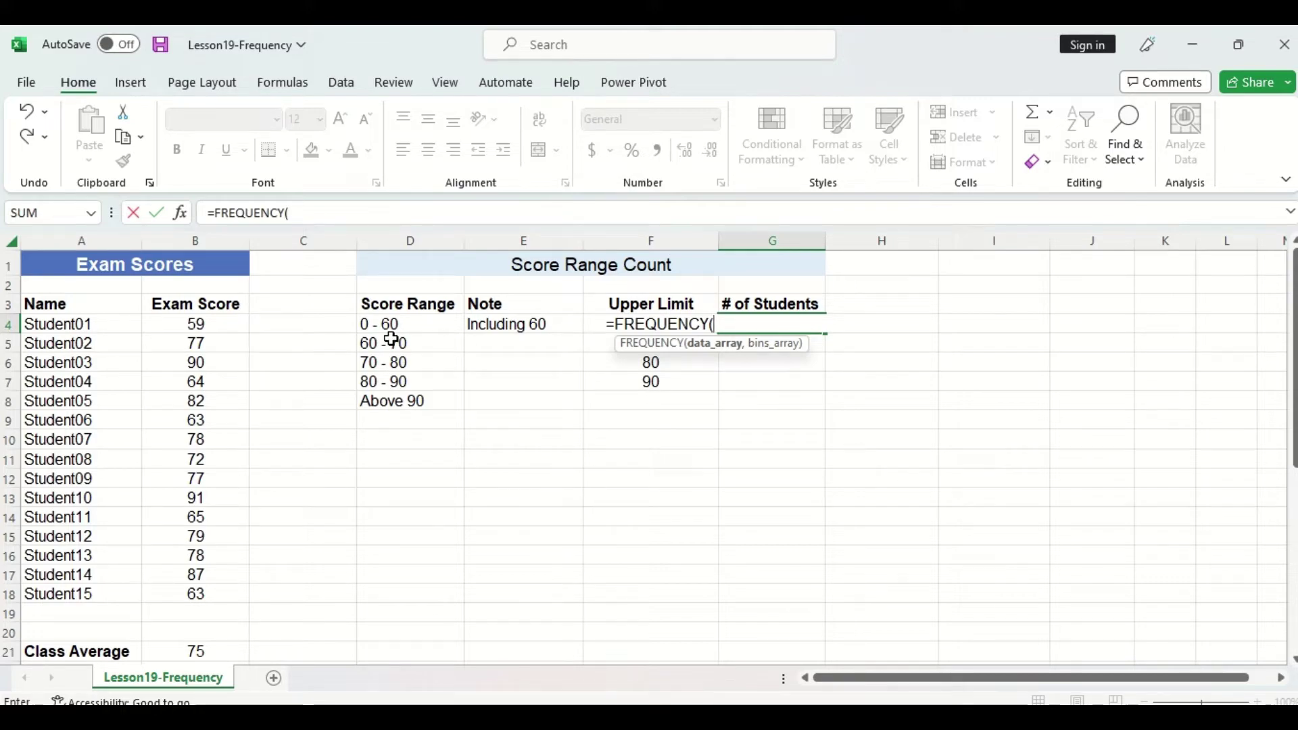
{"action": "left_click_drag", "start_coordinate": [211, 322], "coordinate": [204, 595]}
{"action": "type", "text": ","}
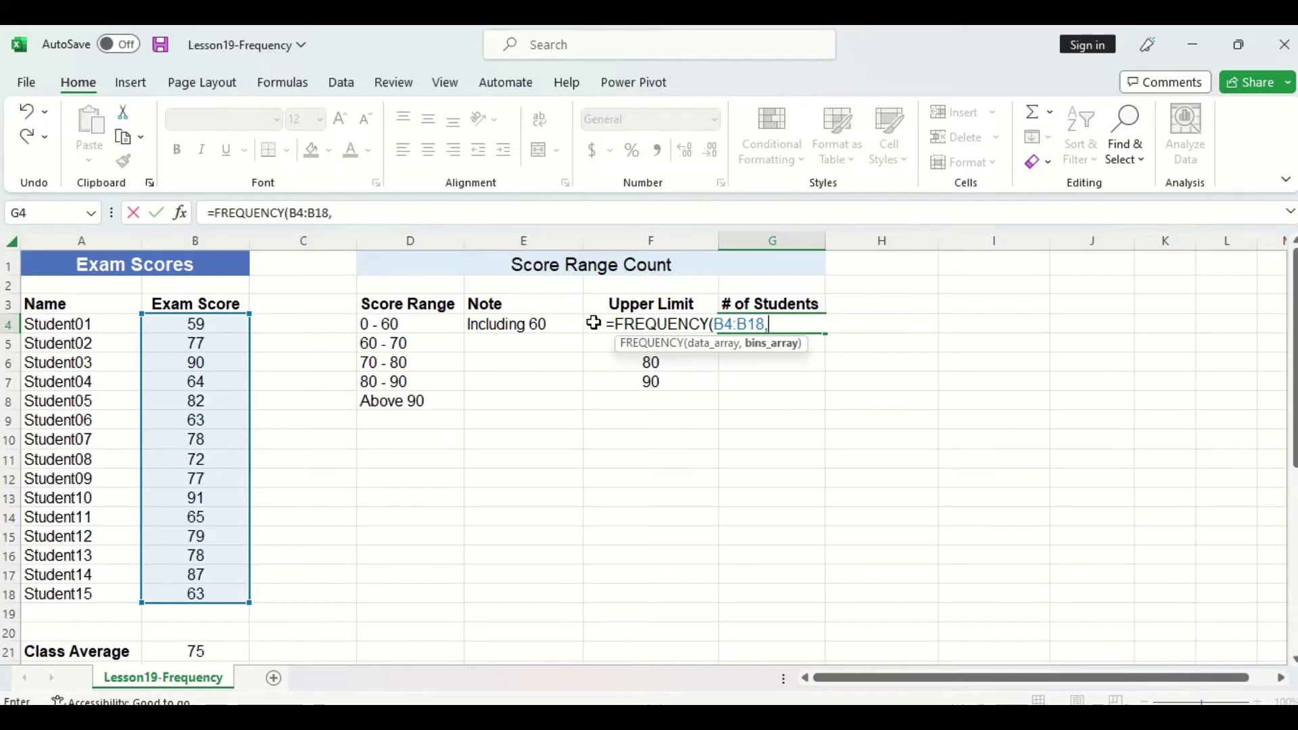
{"action": "left_click_drag", "start_coordinate": [591, 323], "coordinate": [603, 382]}
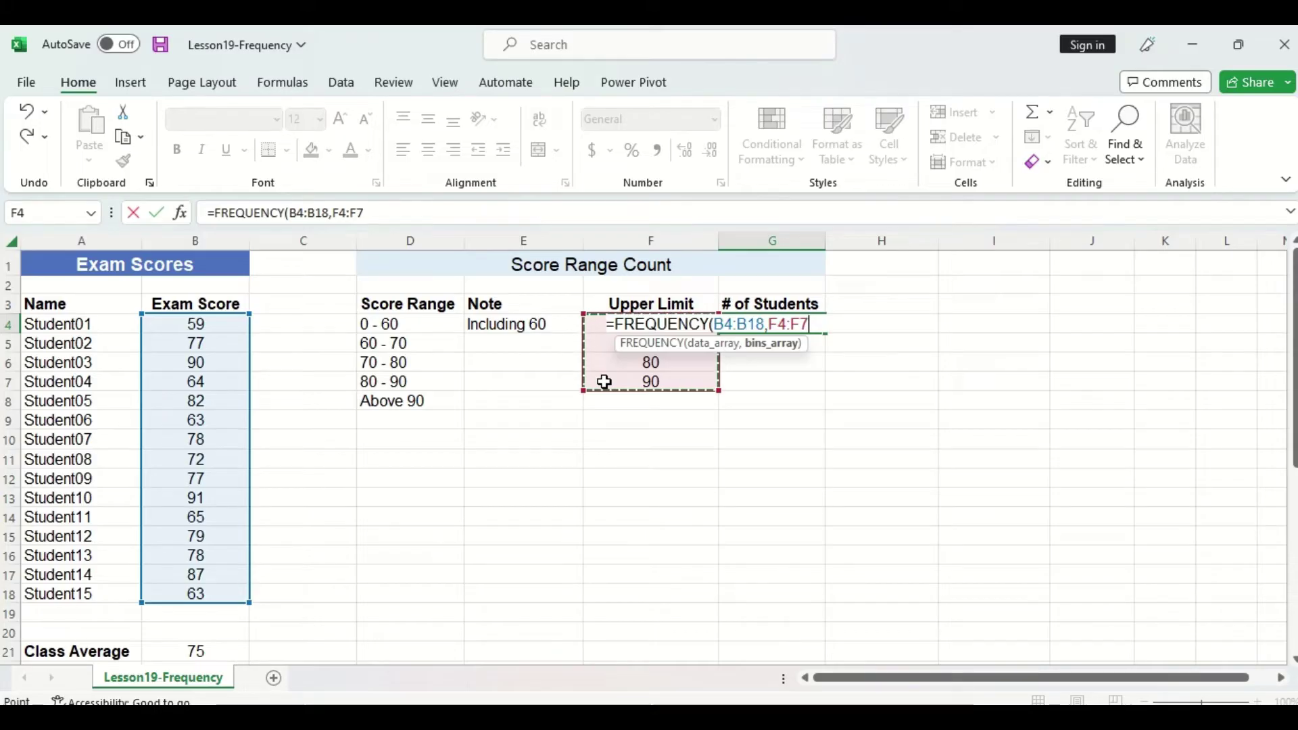
{"action": "type", "text": ")"}
{"action": "key", "text": "Return"}
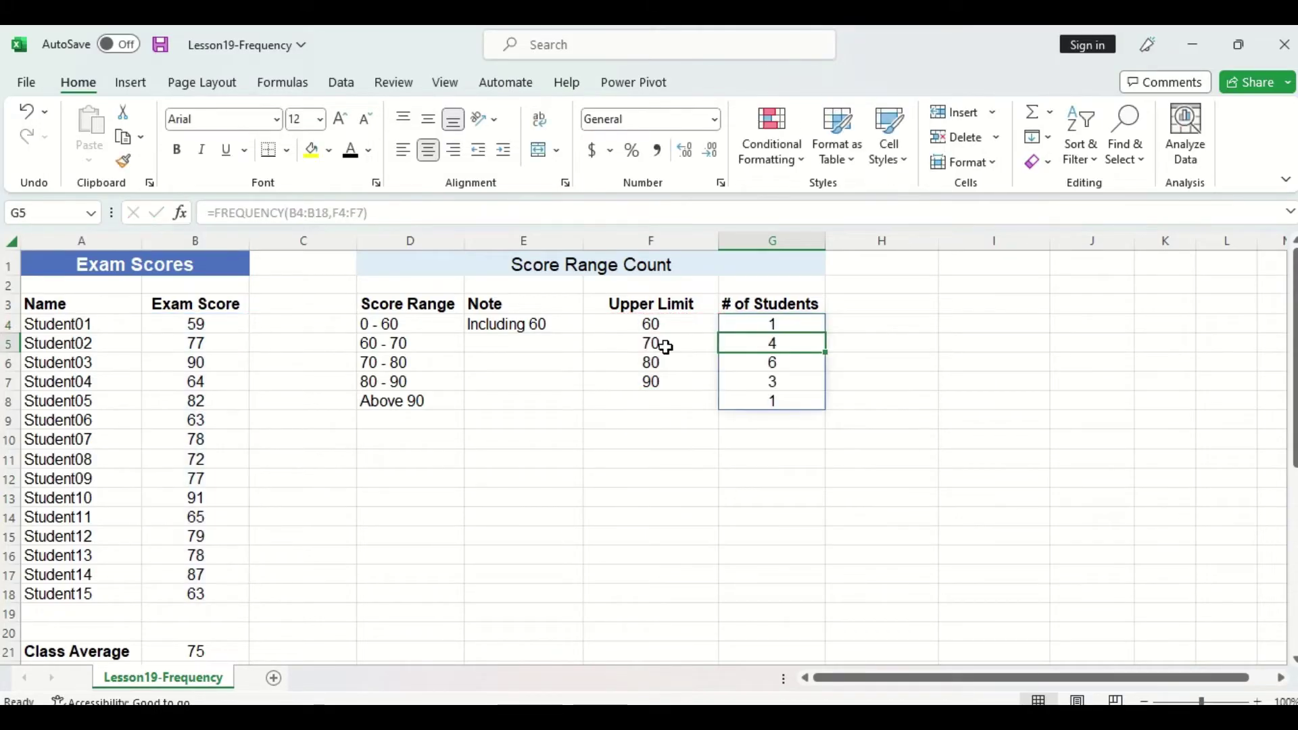
{"action": "left_click", "coordinate": [889, 325]}
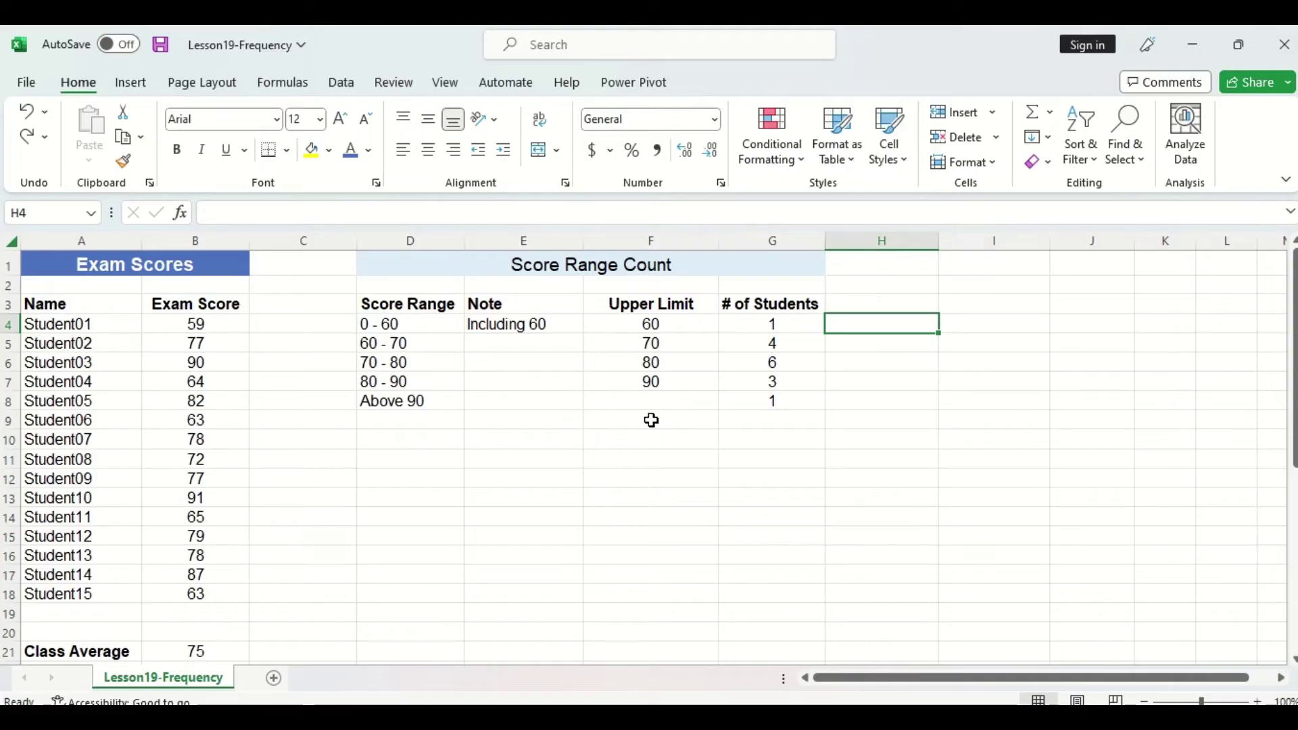
Format the first count in G4 as blue, bold, size 20.
{"action": "left_click", "coordinate": [737, 324]}
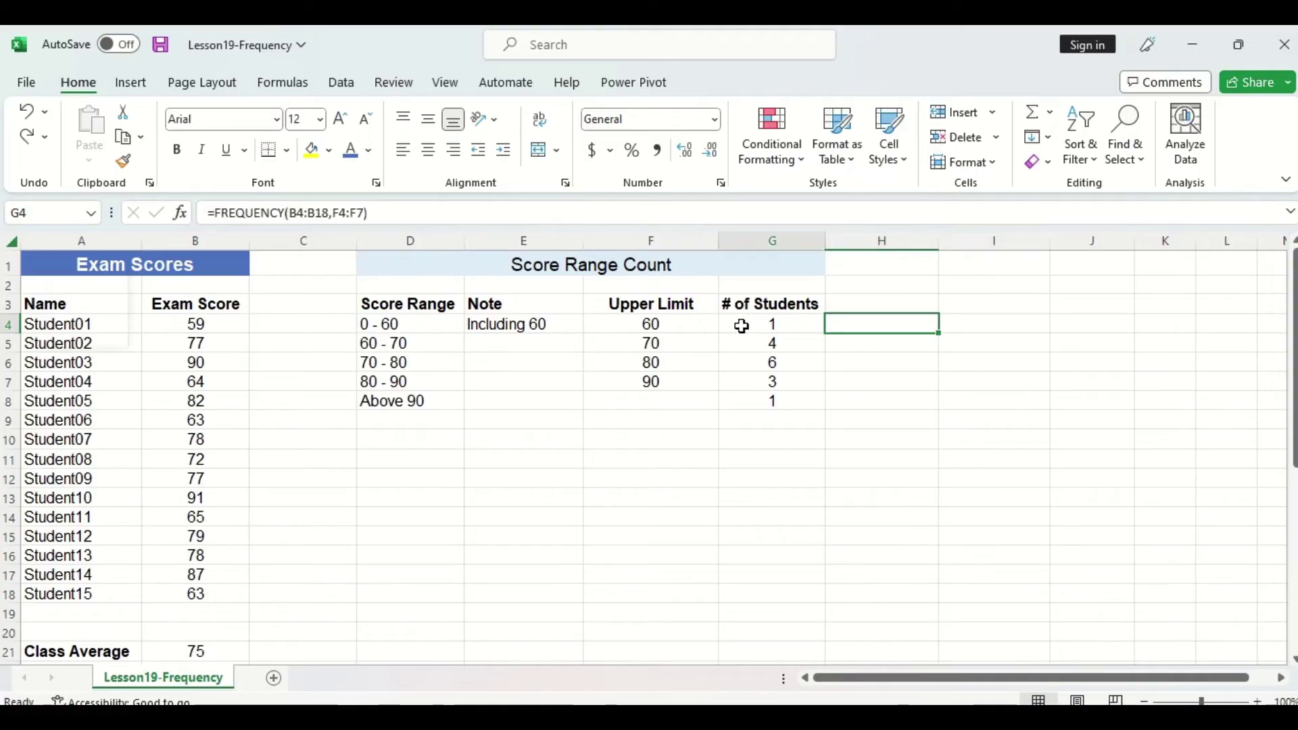
{"action": "left_click", "coordinate": [353, 155]}
{"action": "left_click", "coordinate": [319, 119]}
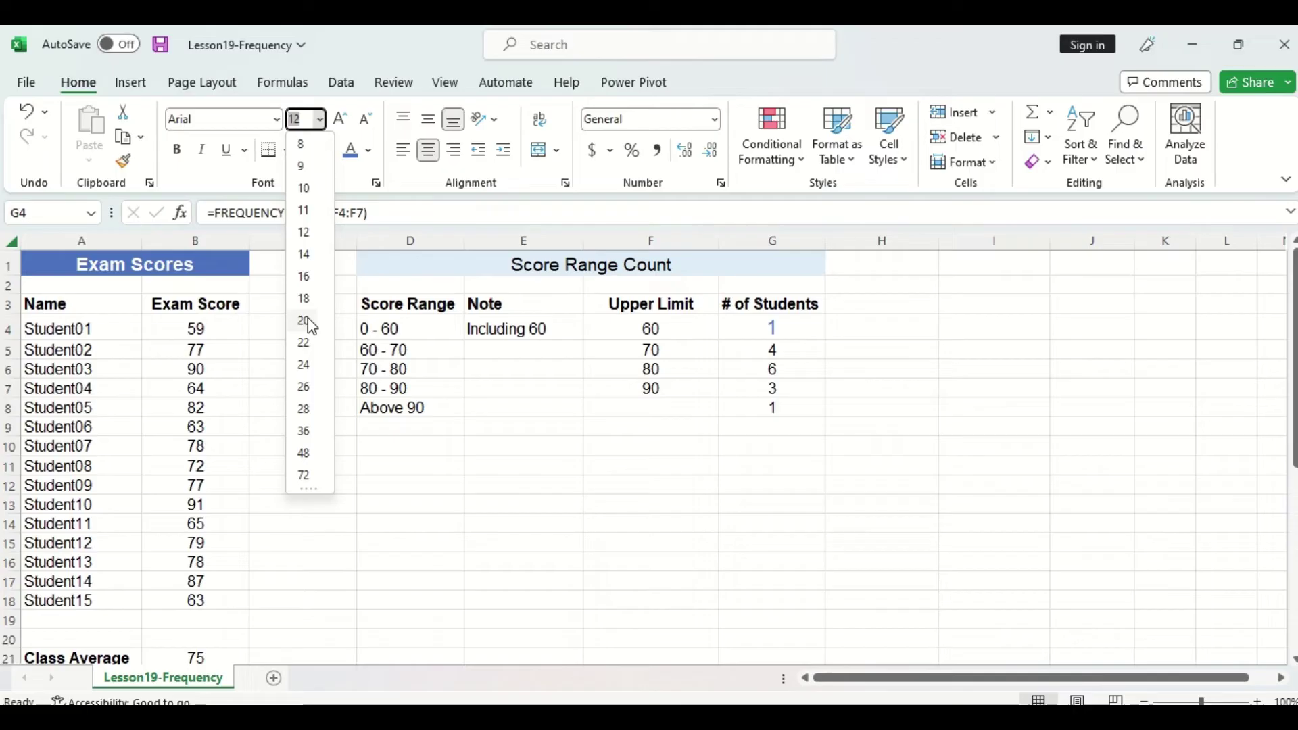
{"action": "left_click", "coordinate": [304, 320]}
{"action": "left_click", "coordinate": [176, 149]}
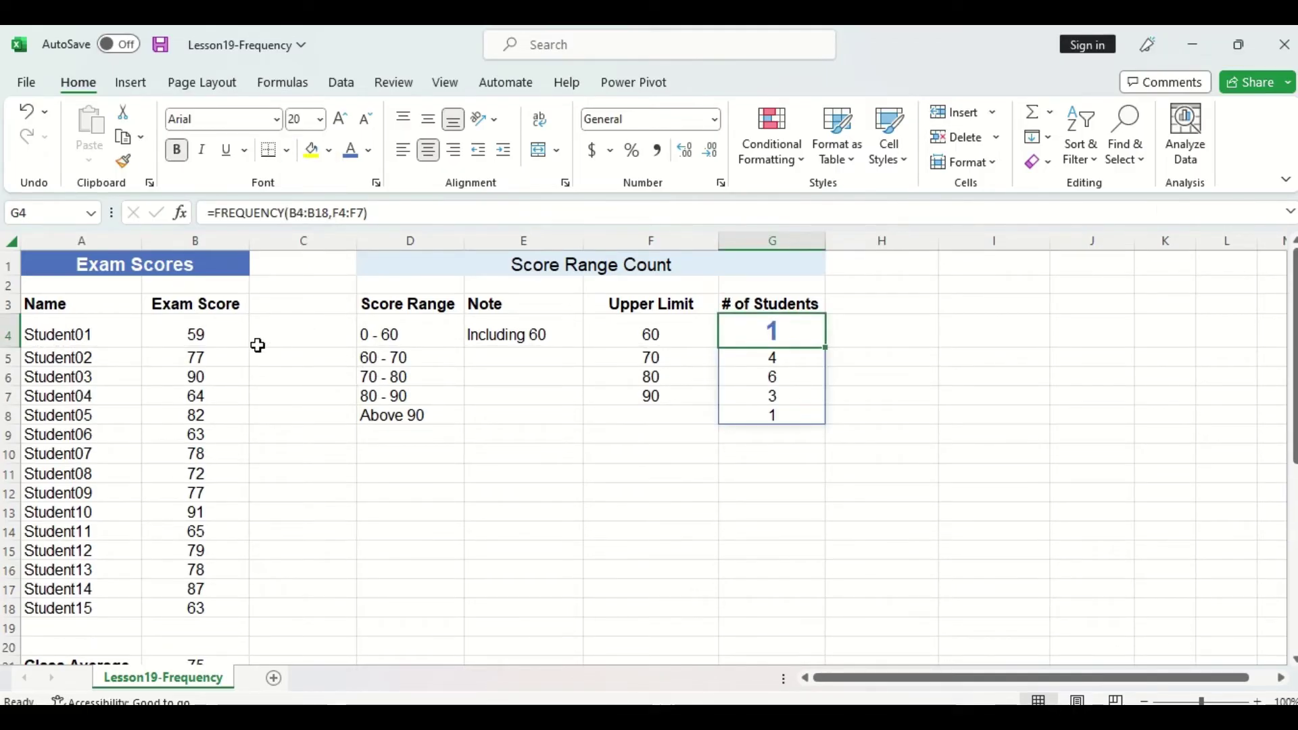
Format Student01's score in B4 as blue, bold, size 20 and change it to 60.
{"action": "left_click", "coordinate": [213, 336]}
{"action": "left_click", "coordinate": [350, 149]}
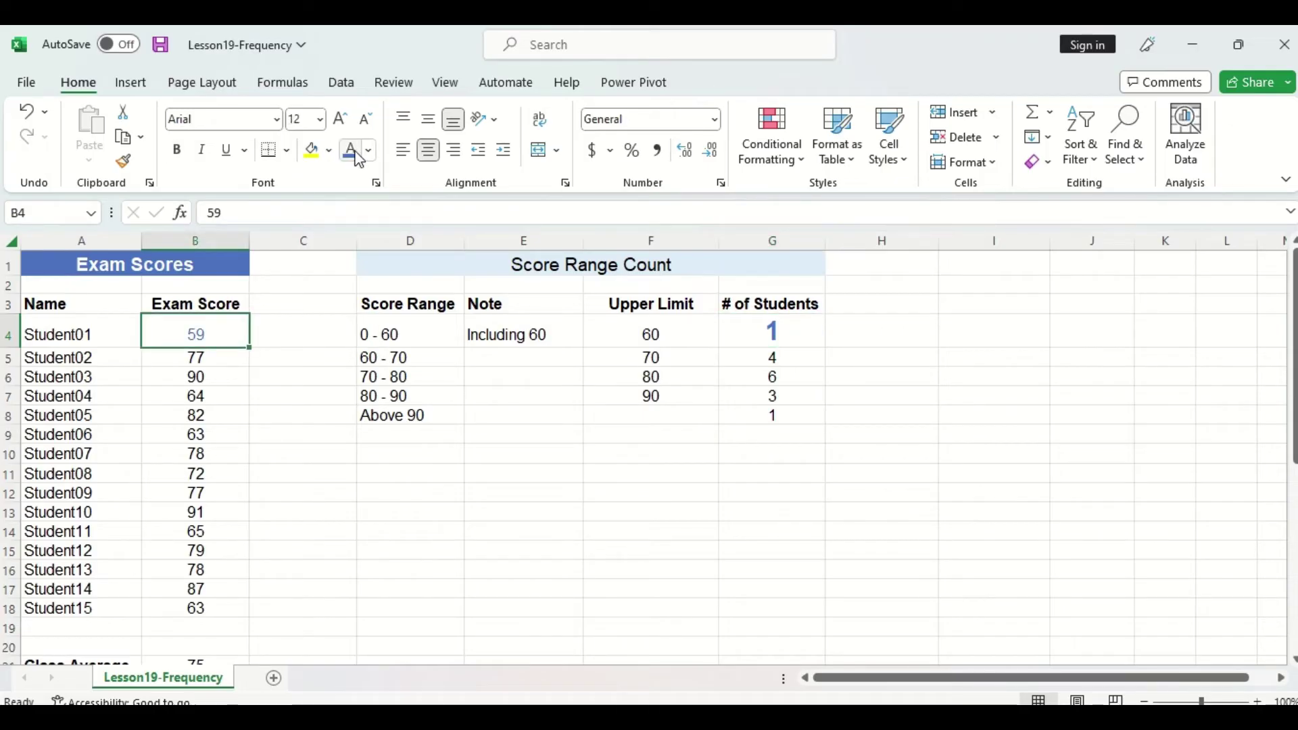
{"action": "left_click", "coordinate": [320, 119]}
{"action": "left_click", "coordinate": [305, 320]}
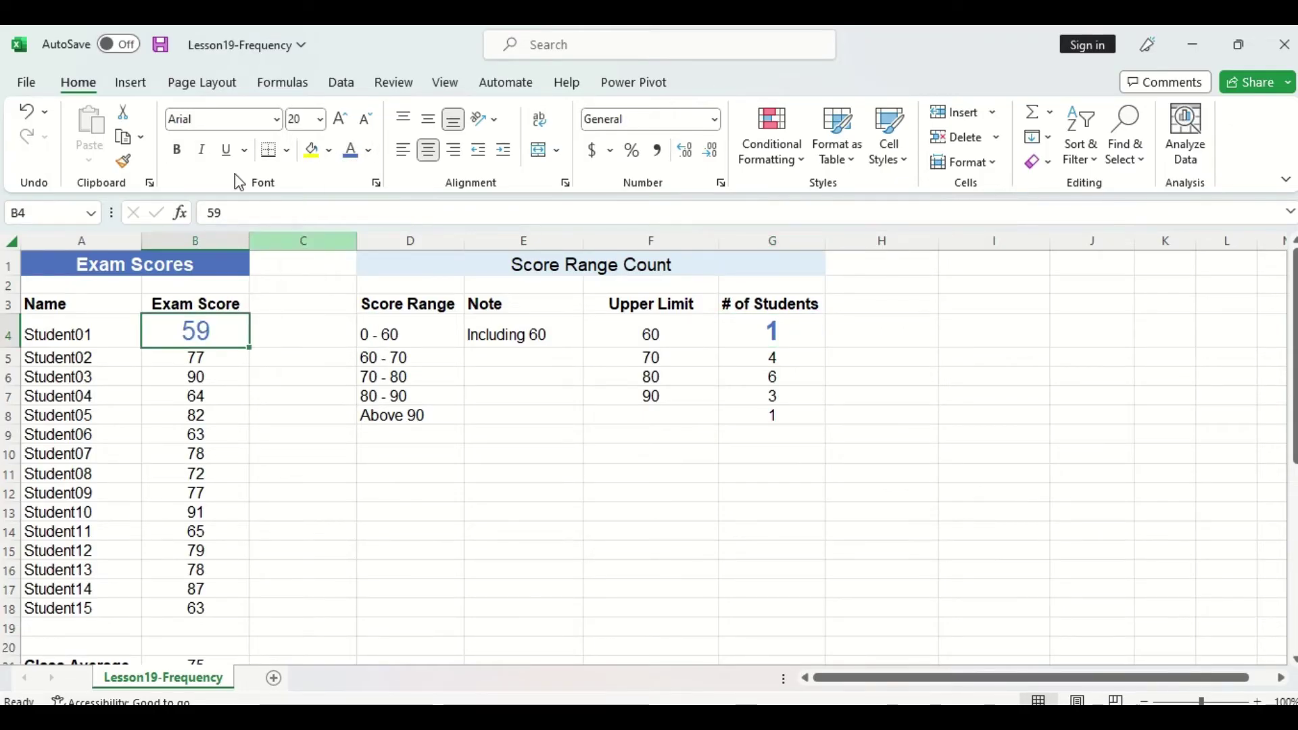
{"action": "left_click", "coordinate": [177, 151]}
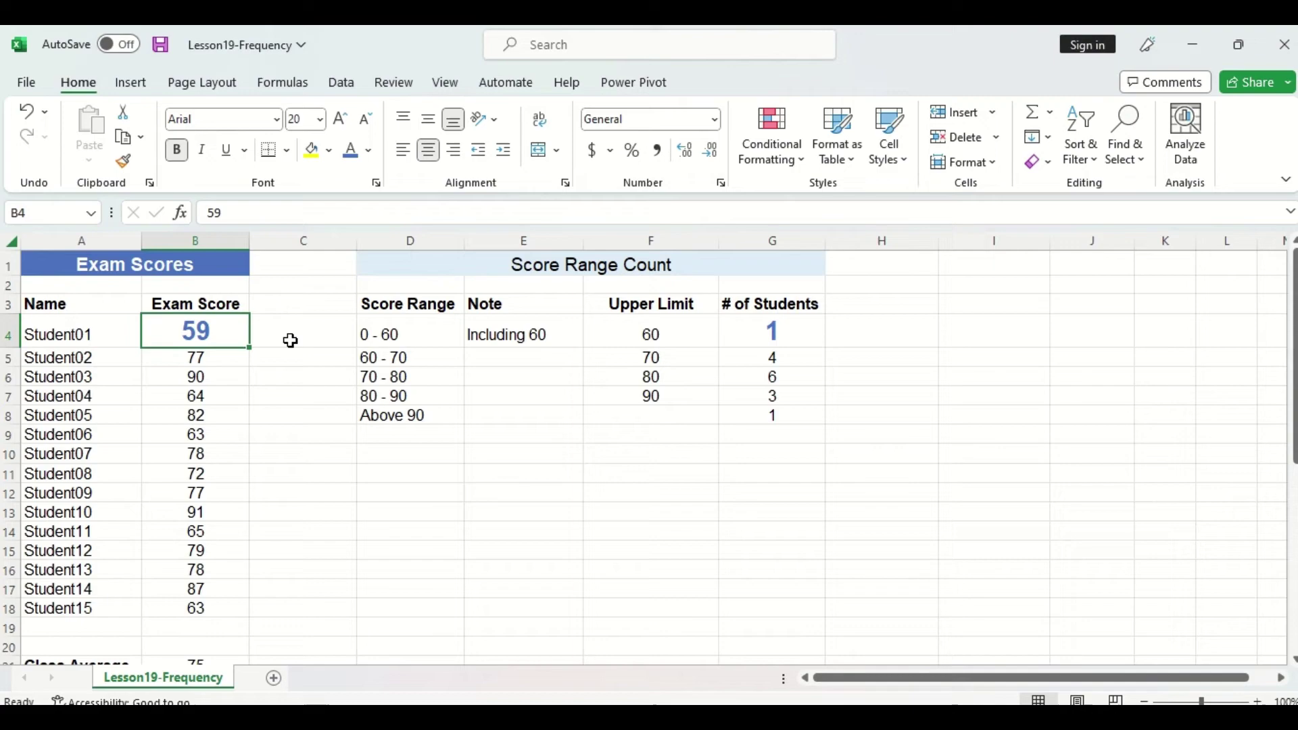
{"action": "type", "text": "60"}
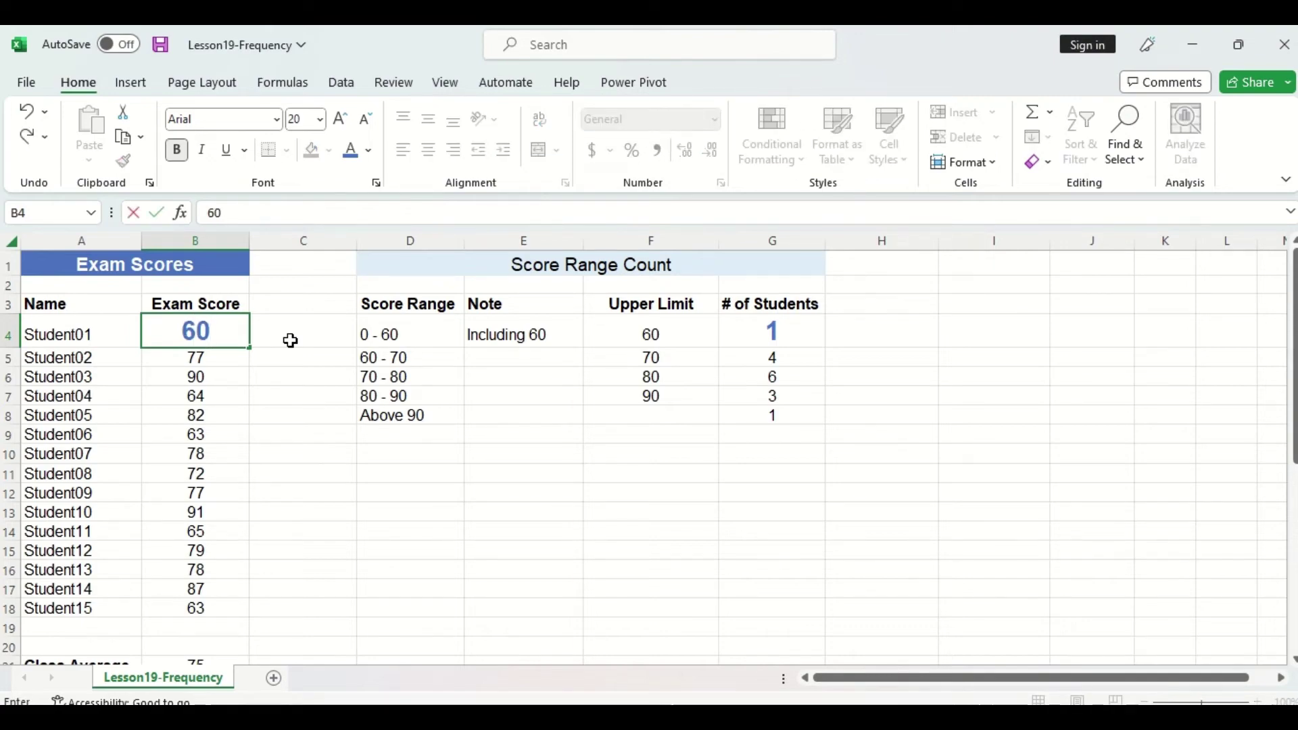
{"action": "key", "text": "Return"}
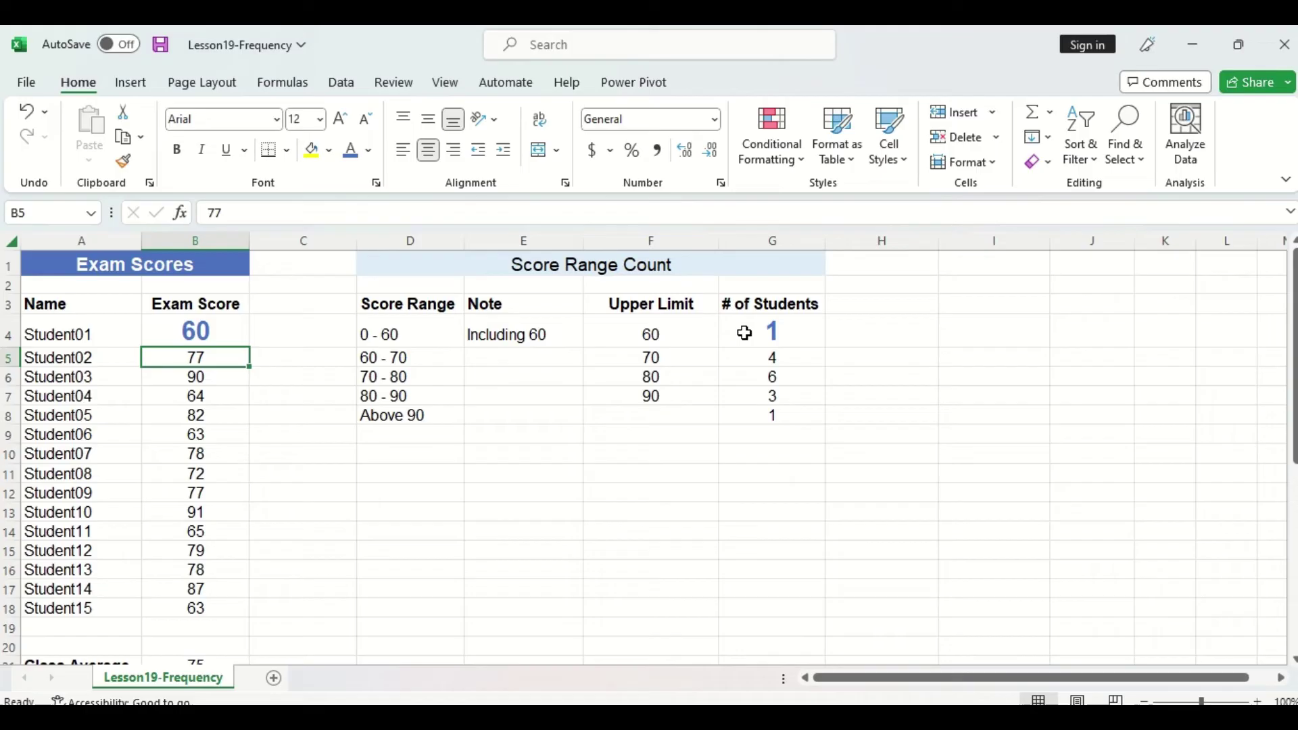
Change Student01's score in B4 to 60.01.
{"action": "left_click", "coordinate": [155, 338]}
{"action": "left_click", "coordinate": [237, 215]}
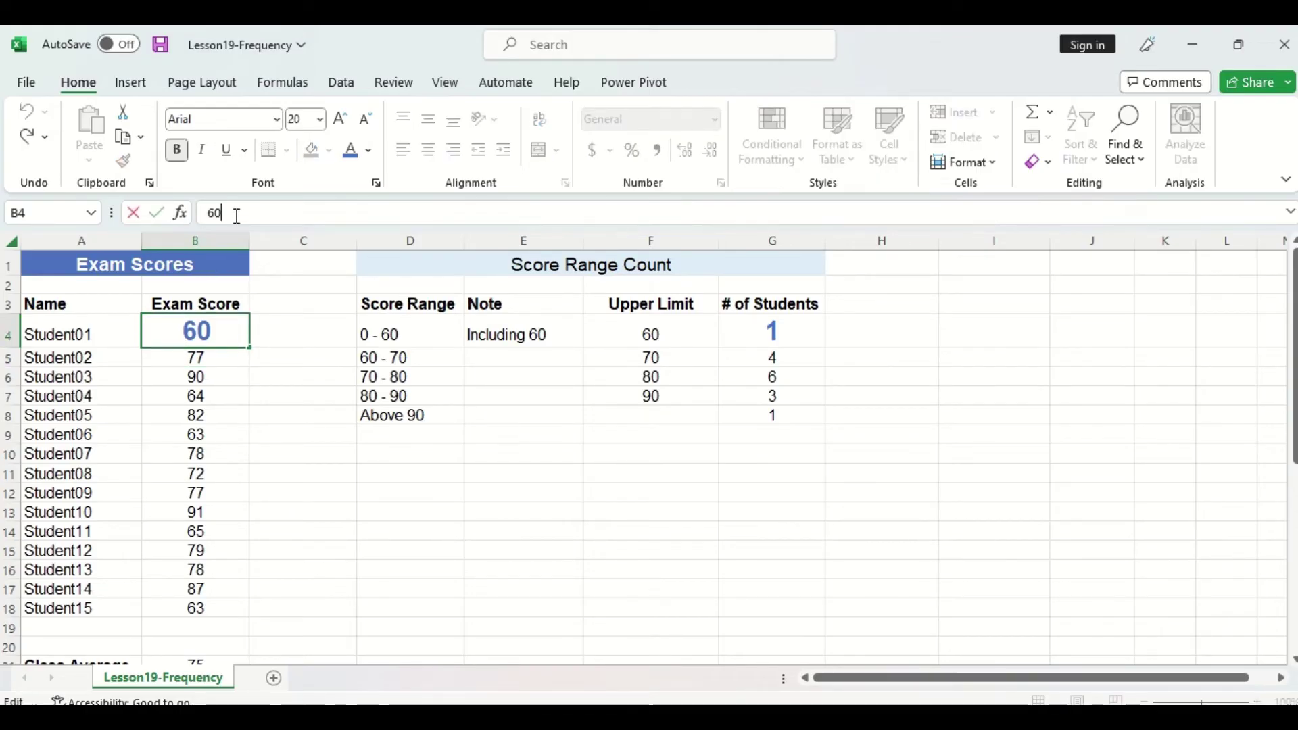
{"action": "type", "text": ".01"}
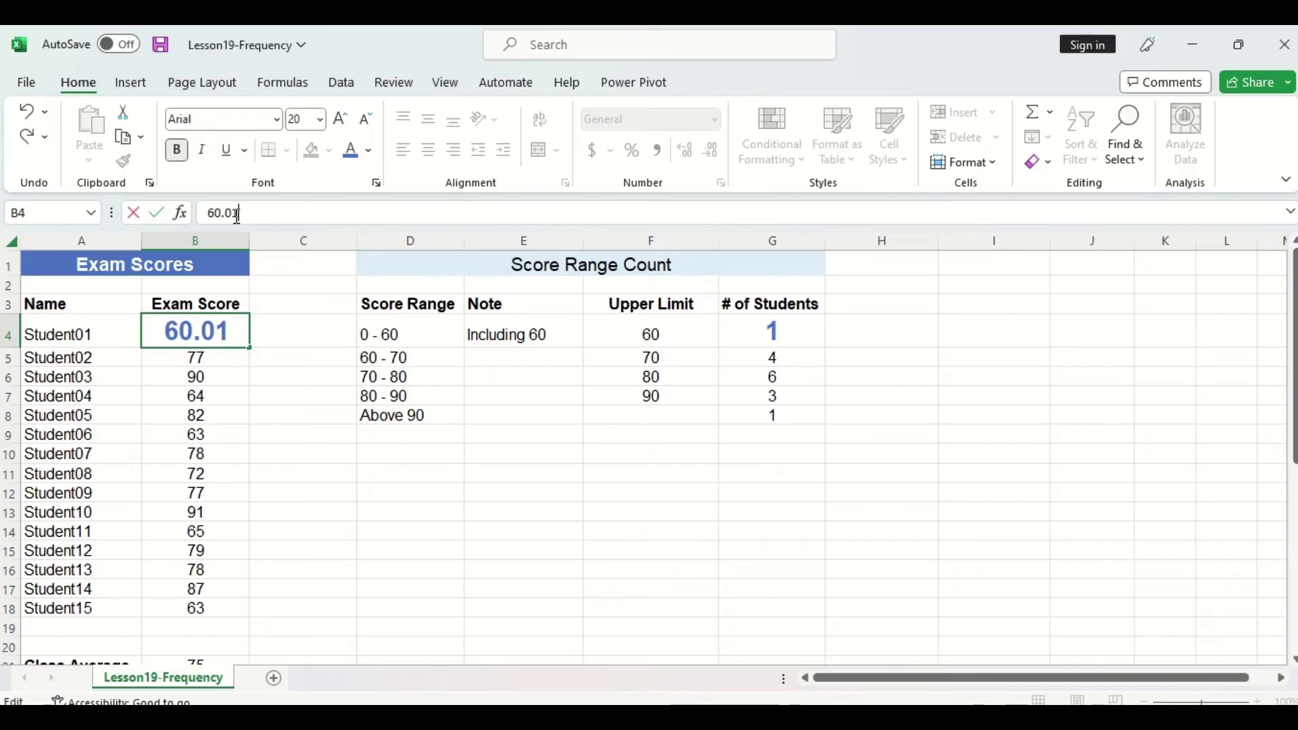
{"action": "key", "text": "Return"}
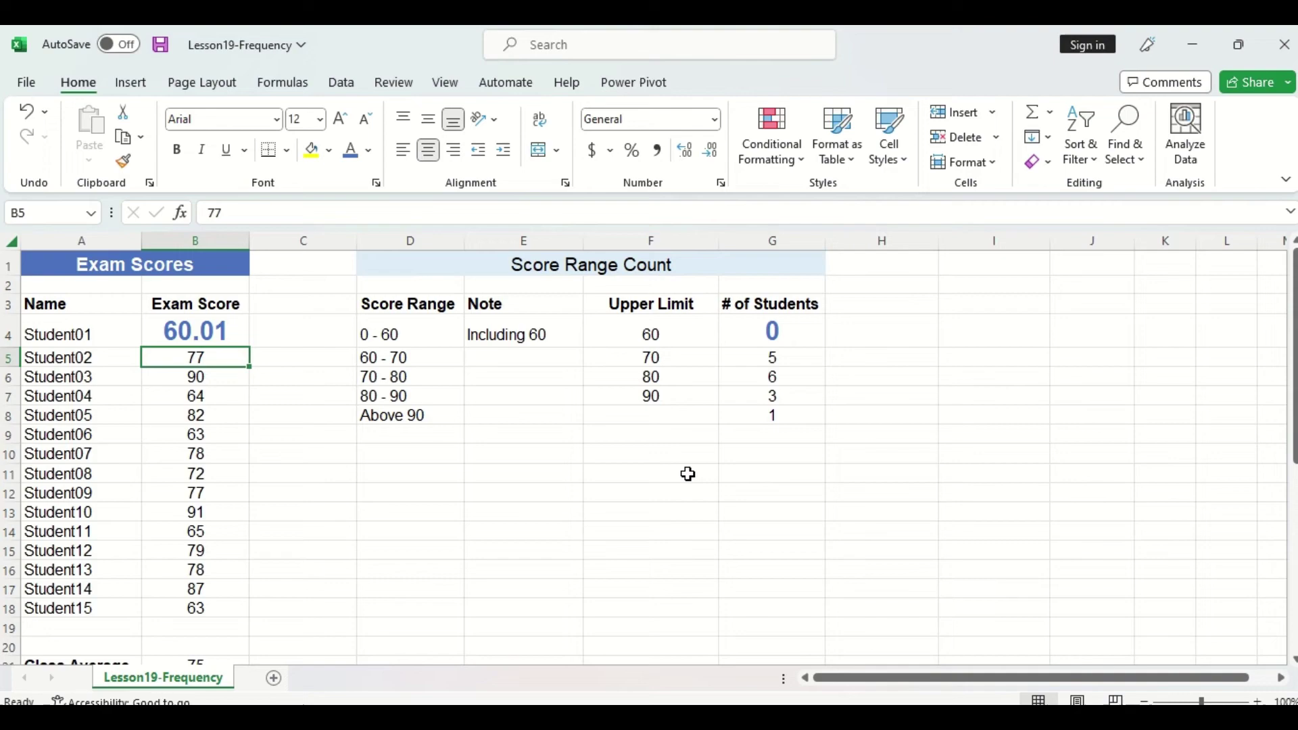
Restore Student01's score to 59 and copy the second bins table.
{"action": "left_click", "coordinate": [231, 332]}
{"action": "left_click", "coordinate": [267, 208]}
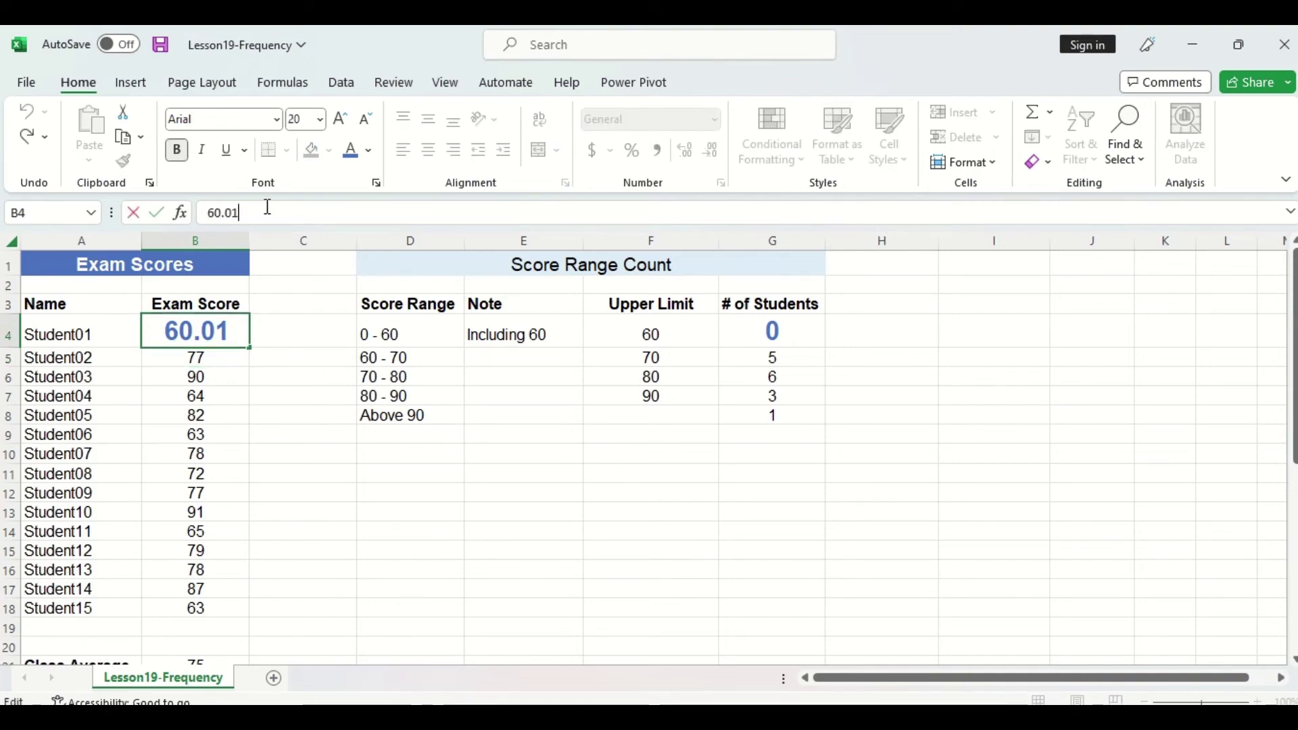
{"action": "key", "text": "BackSpace"}
{"action": "key", "text": "BackSpace"}
{"action": "key", "text": "BackSpace"}
{"action": "key", "text": "BackSpace"}
{"action": "key", "text": "BackSpace"}
{"action": "type", "text": "59"}
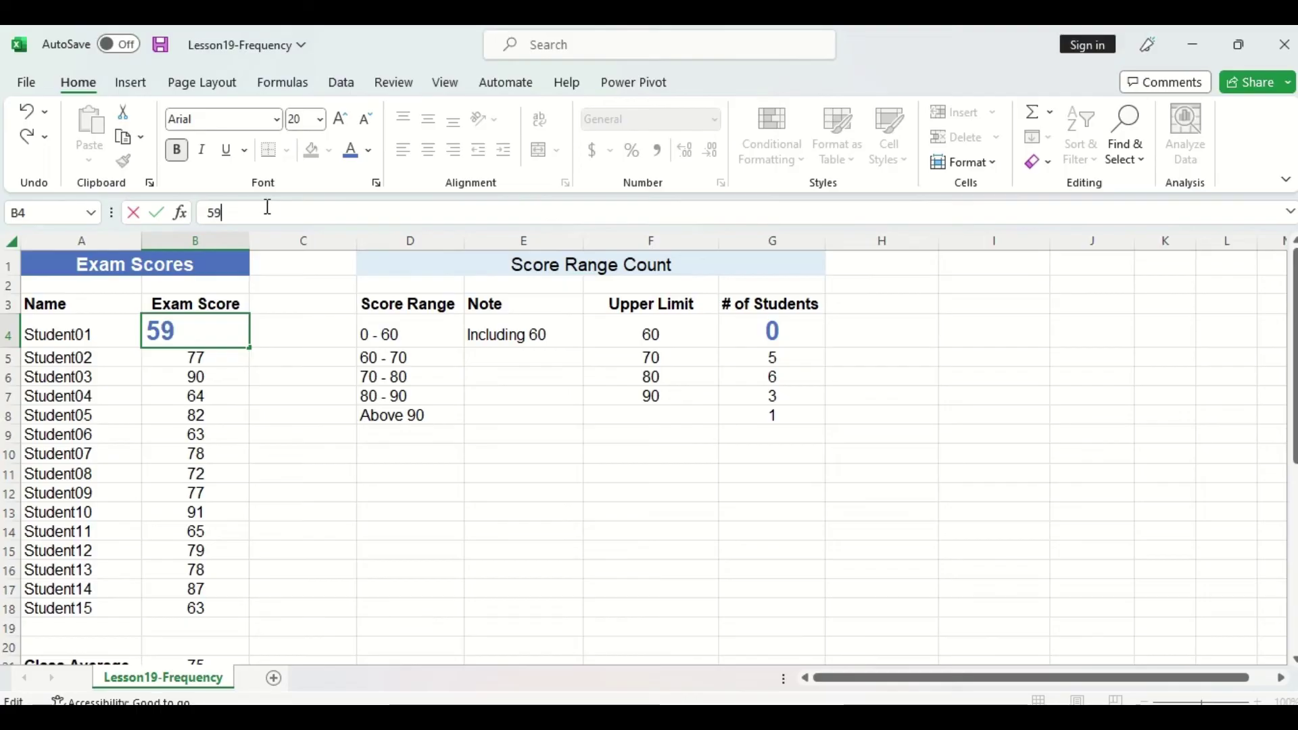
{"action": "key", "text": "Return"}
{"action": "key", "text": "ctrl+c"}
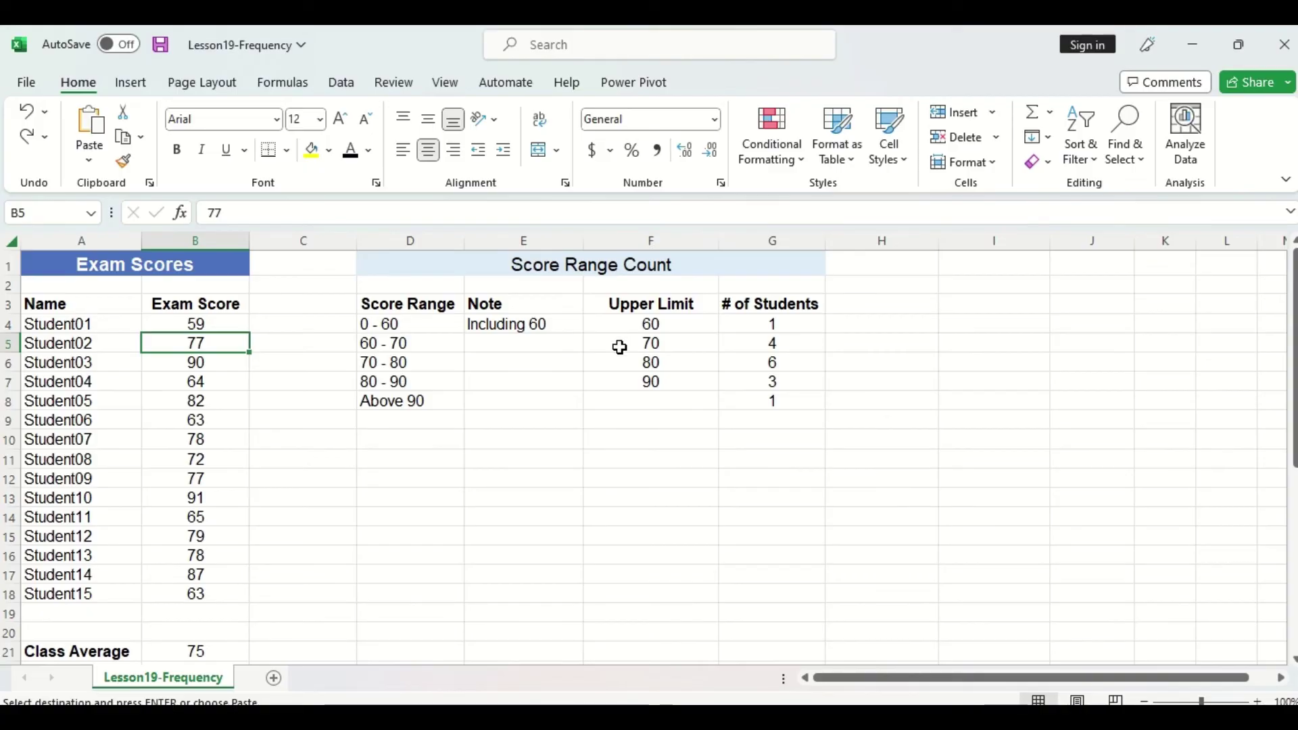
Paste the second bins table (59.99, 69.99, 79.99, 89.99, 90 and above) at D12.
{"action": "left_click", "coordinate": [391, 481]}
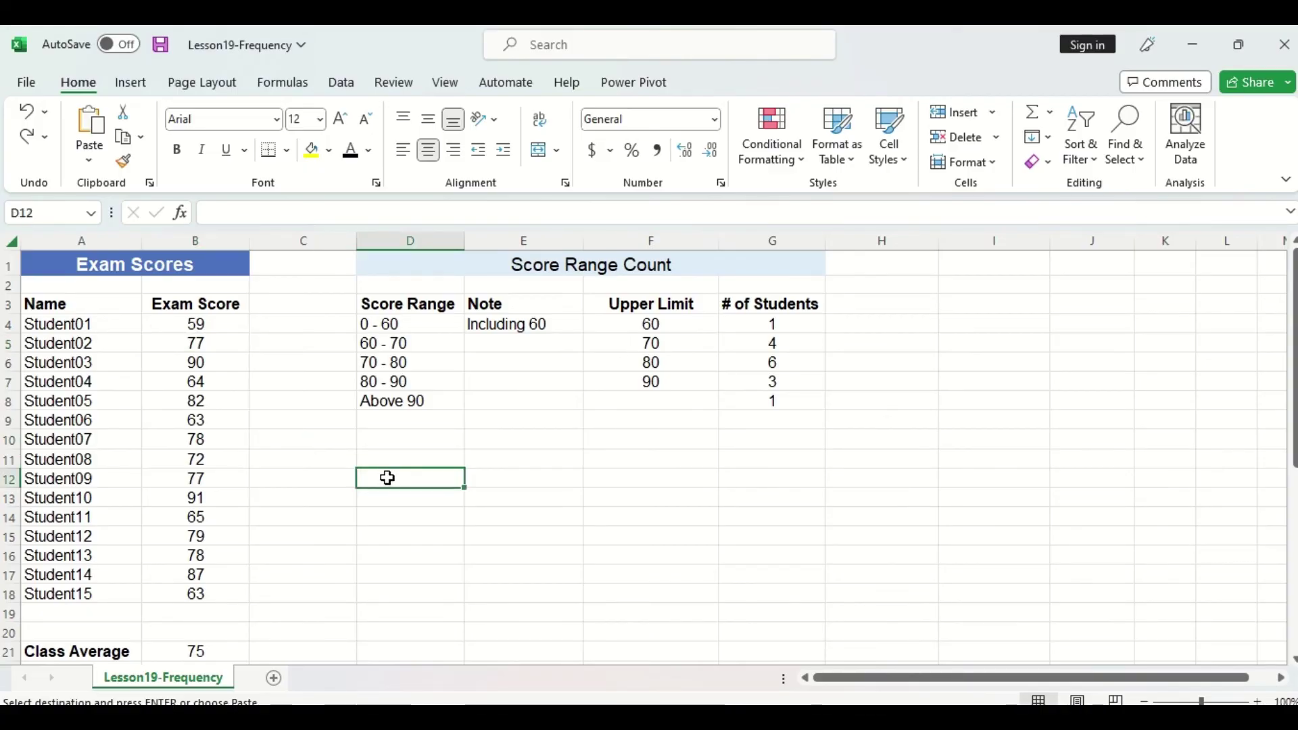
{"action": "key", "text": "ctrl+v"}
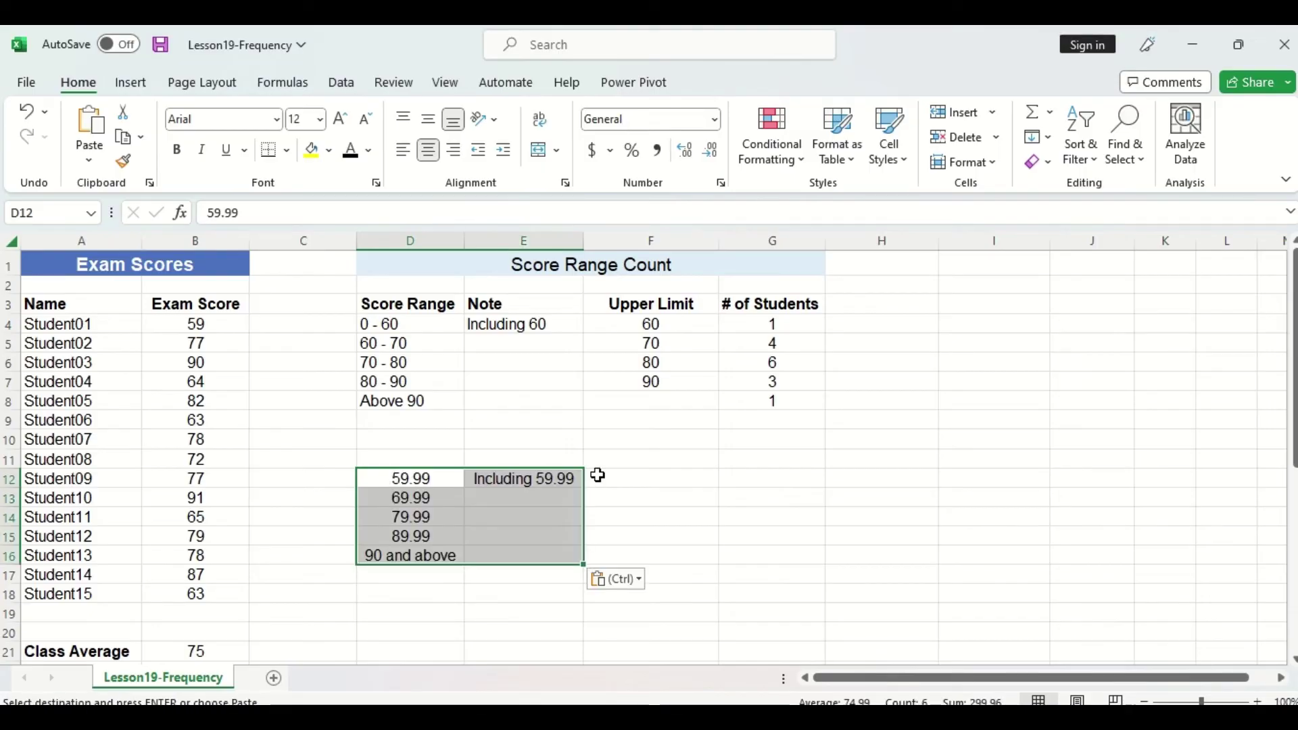
{"action": "left_click", "coordinate": [642, 474]}
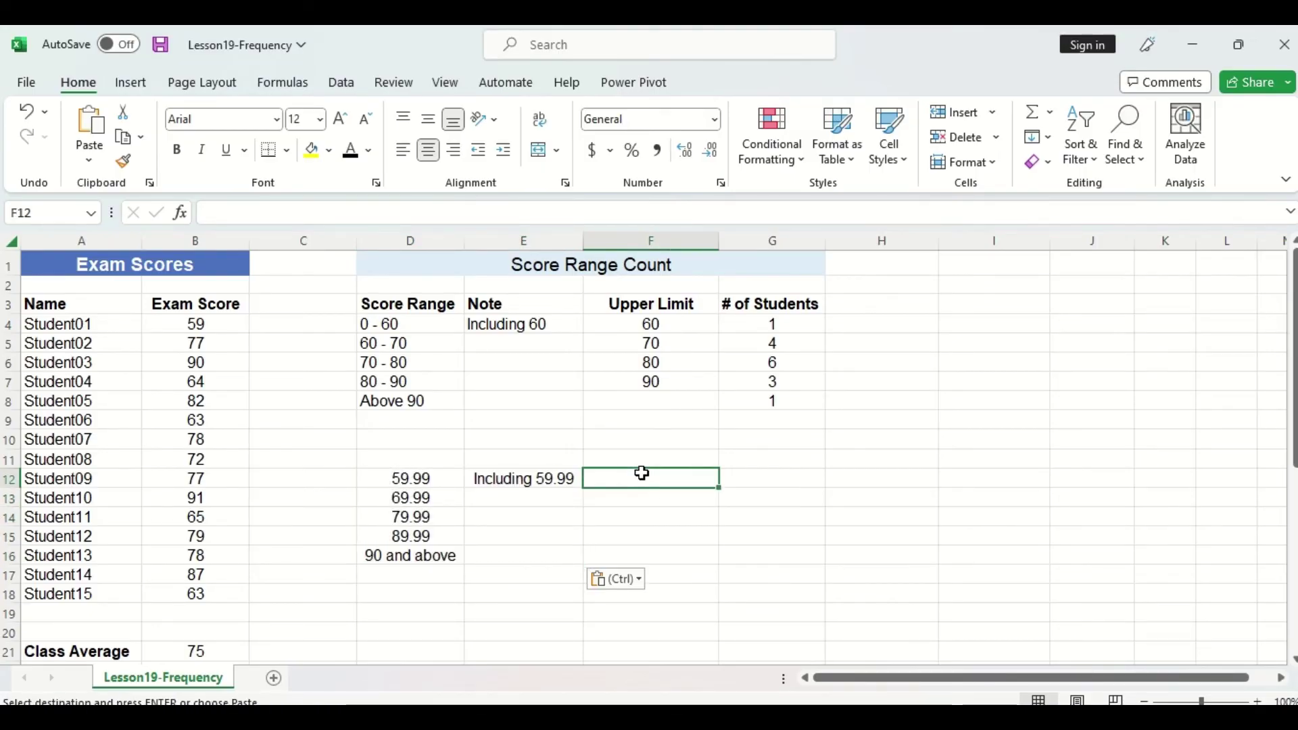